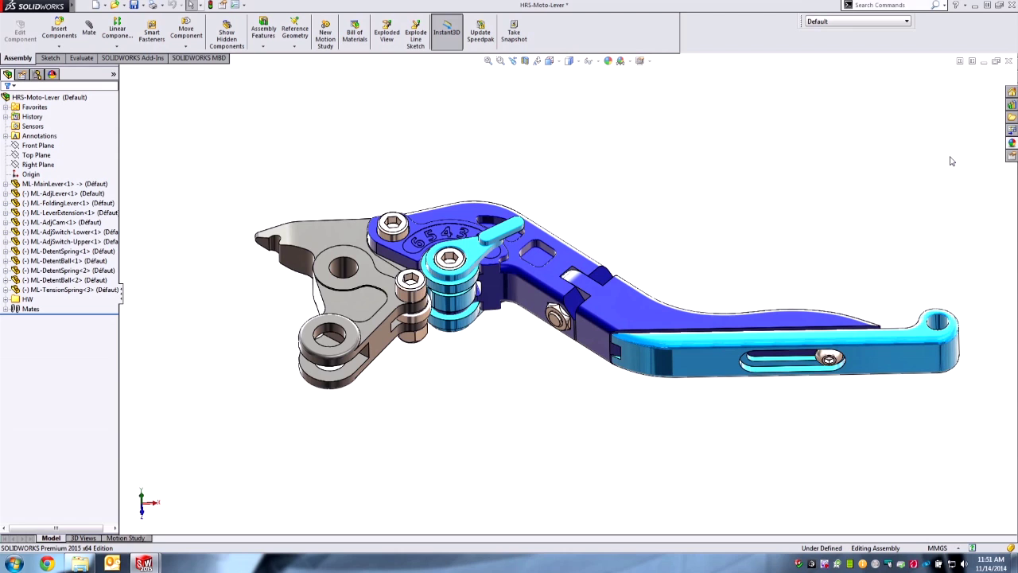
# - Explode the Default configuration's ExplView1 to view the adjuster switch components separated, and close the animation controller
pyautogui.moveTo(559, 413)
pyautogui.mouseDown(button='middle')
pyautogui.moveTo(560, 391)
pyautogui.moveTo(561, 407)
pyautogui.mouseUp(button='middle')
pyautogui.scroll(-2, 549, 407)
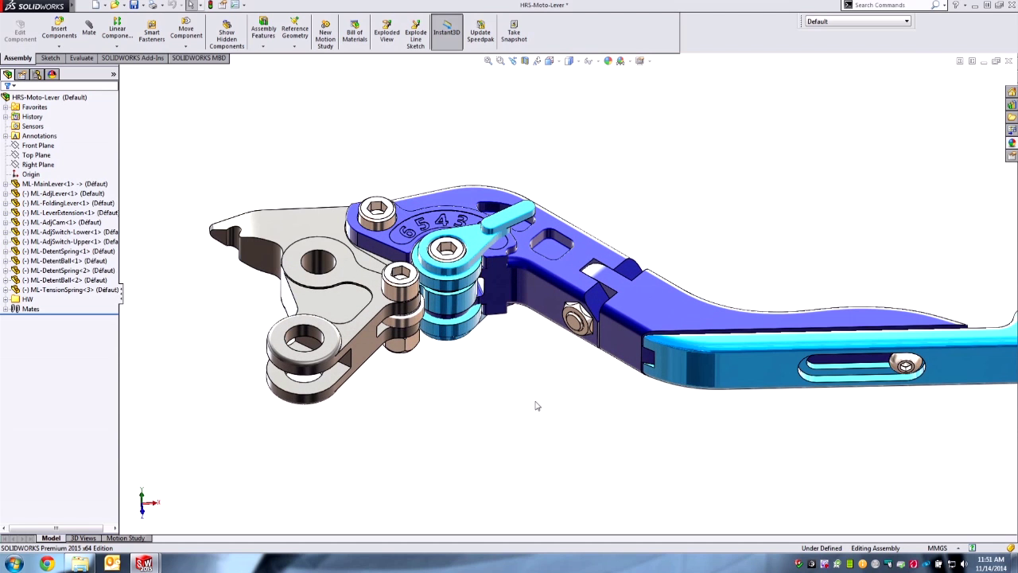
pyautogui.click(37, 74)
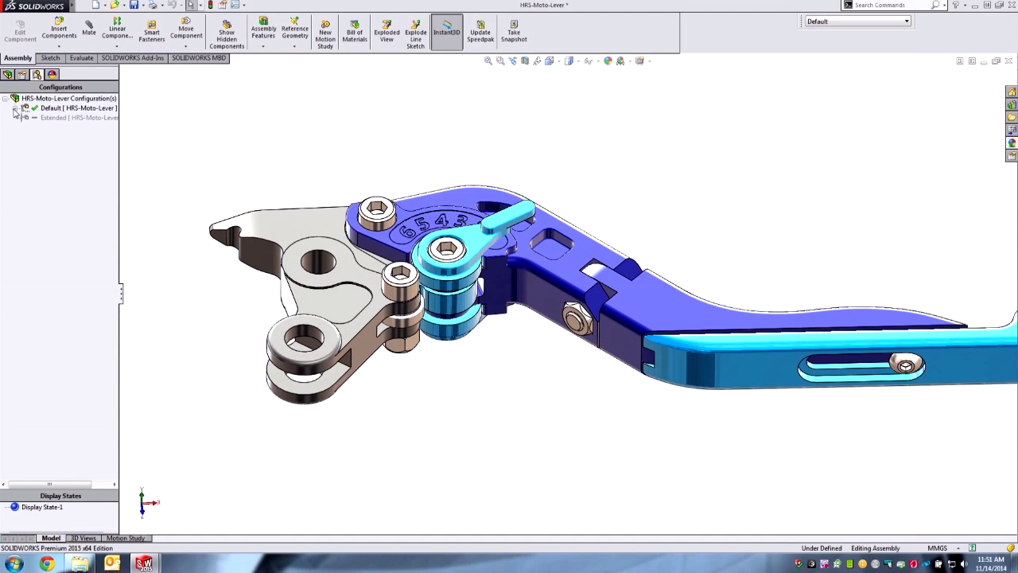
pyautogui.click(16, 108)
pyautogui.rightClick(54, 117)
pyautogui.click(88, 130)
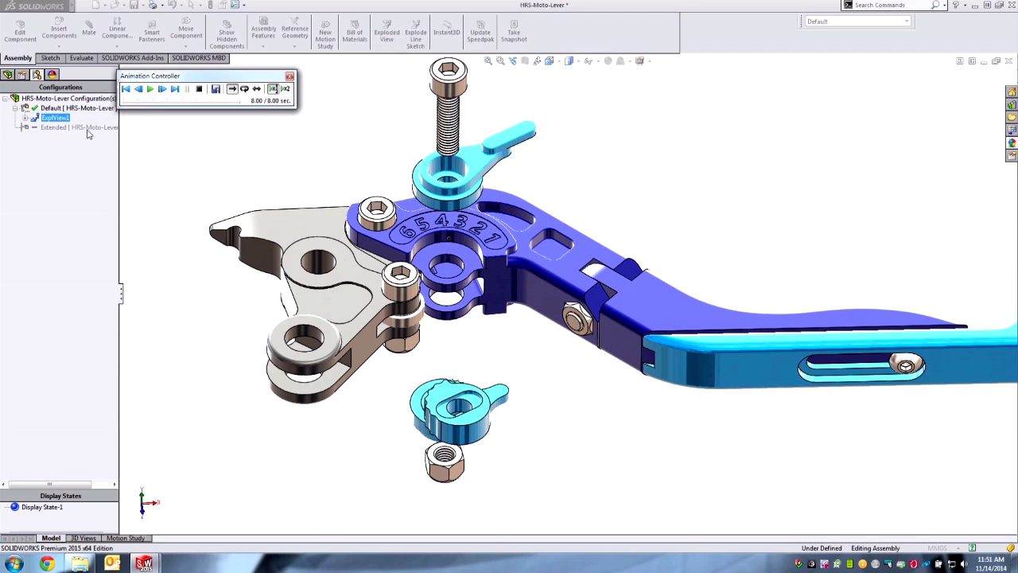
pyautogui.click(290, 76)
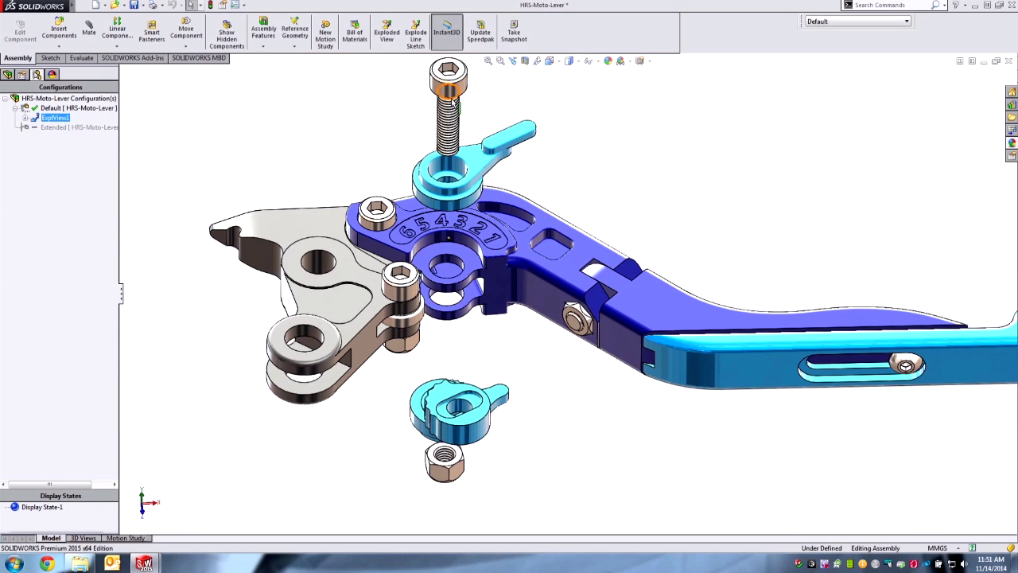
pyautogui.moveTo(504, 394); pyautogui.dragTo(487, 364, button='middle')
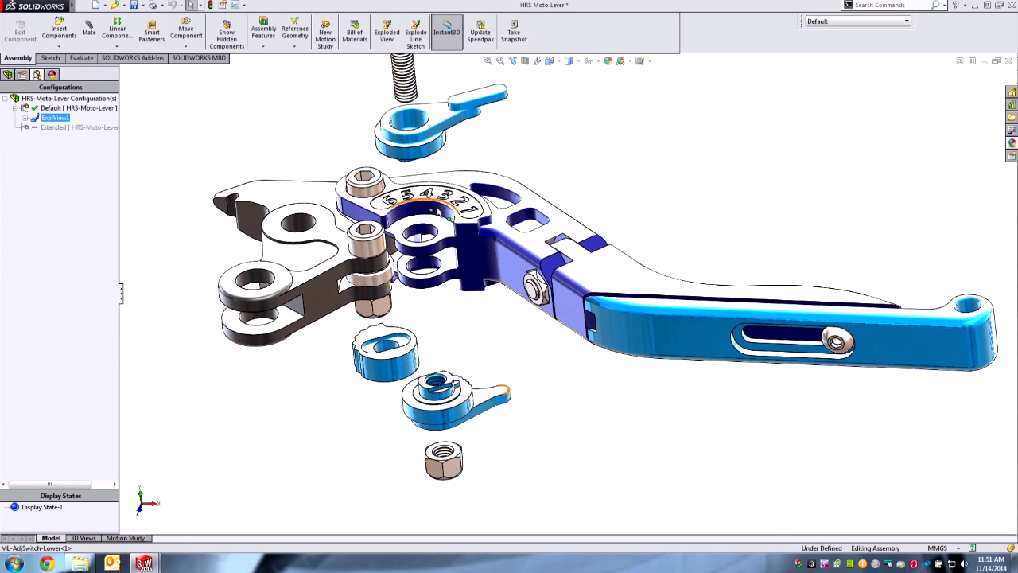
# - Expand the Favorites folder of the assembly and examine which hole faces its Concentric mates reference
pyautogui.click(7, 74)
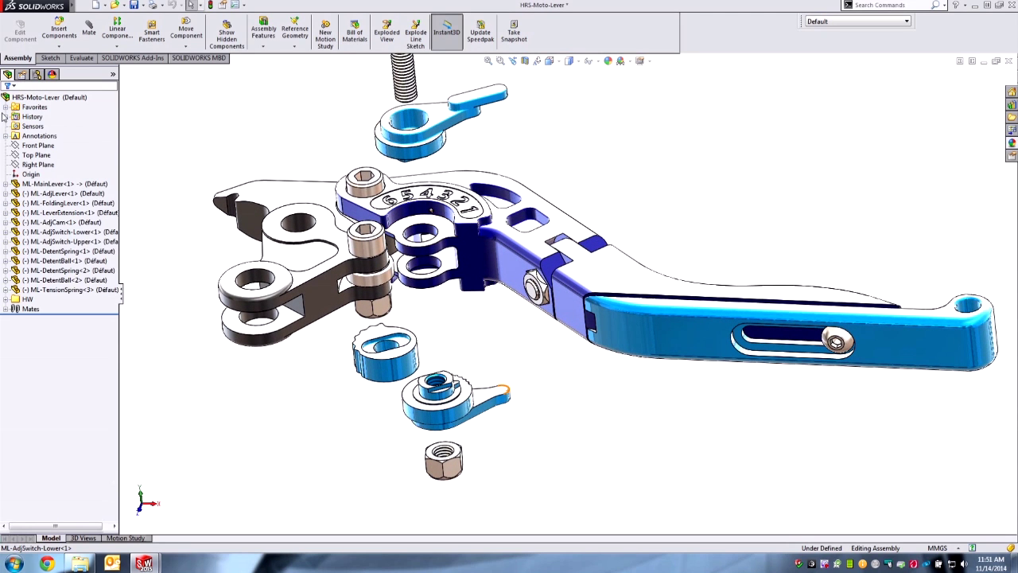
pyautogui.click(6, 108)
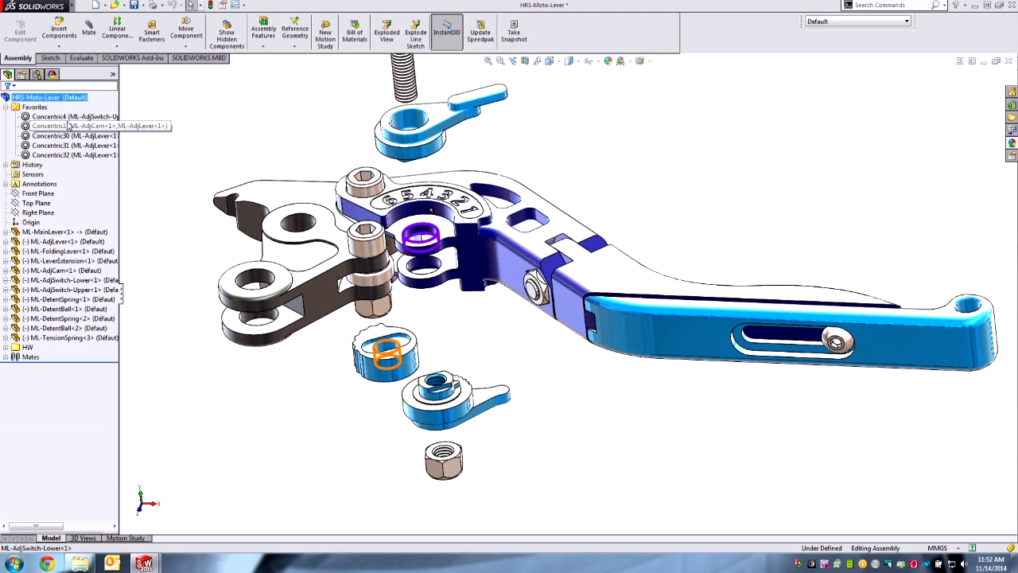
pyautogui.scroll(-3, 288, 159)
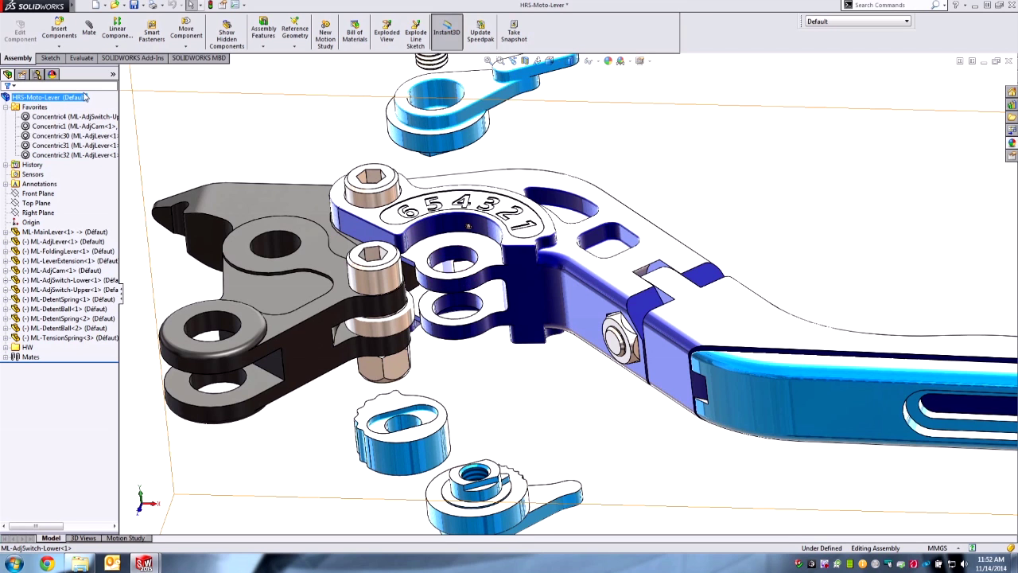
pyautogui.scroll(3, 487, 288)
pyautogui.scroll(-3, 508, 304)
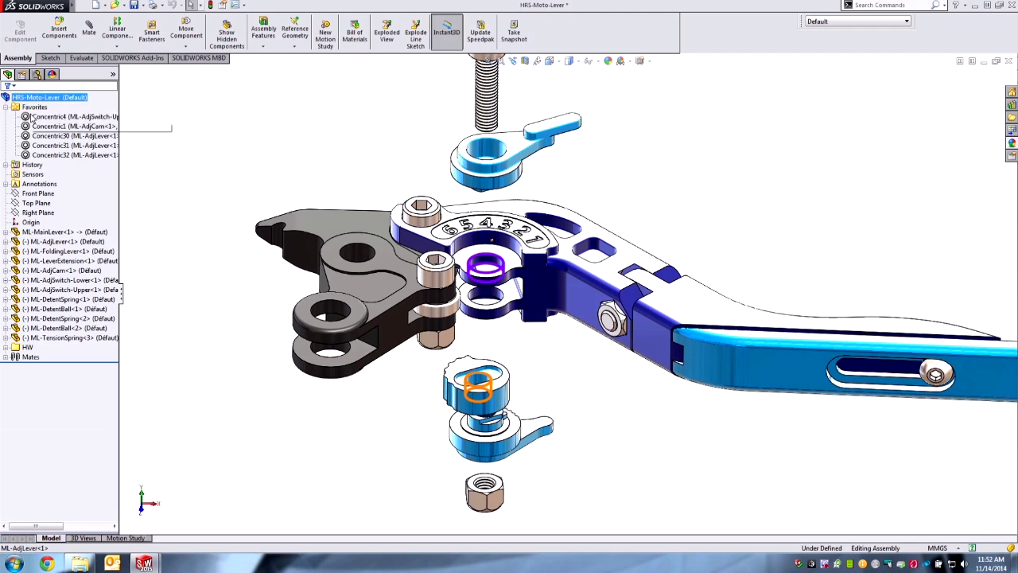
# - Collapse the exploded view of the lever assembly
pyautogui.click(37, 74)
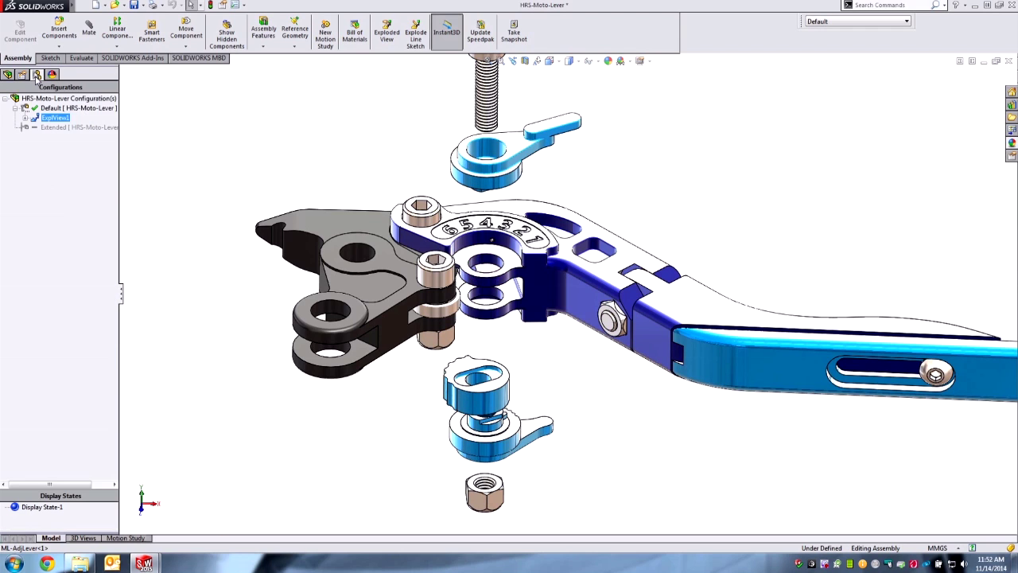
pyautogui.rightClick(237, 140)
pyautogui.click(322, 214)
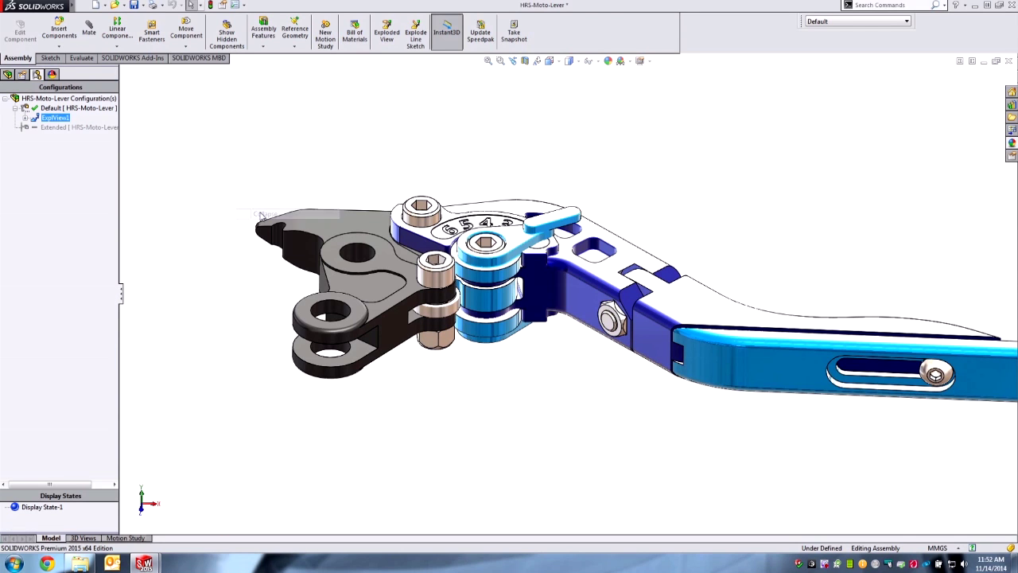
pyautogui.scroll(-2, 445, 158)
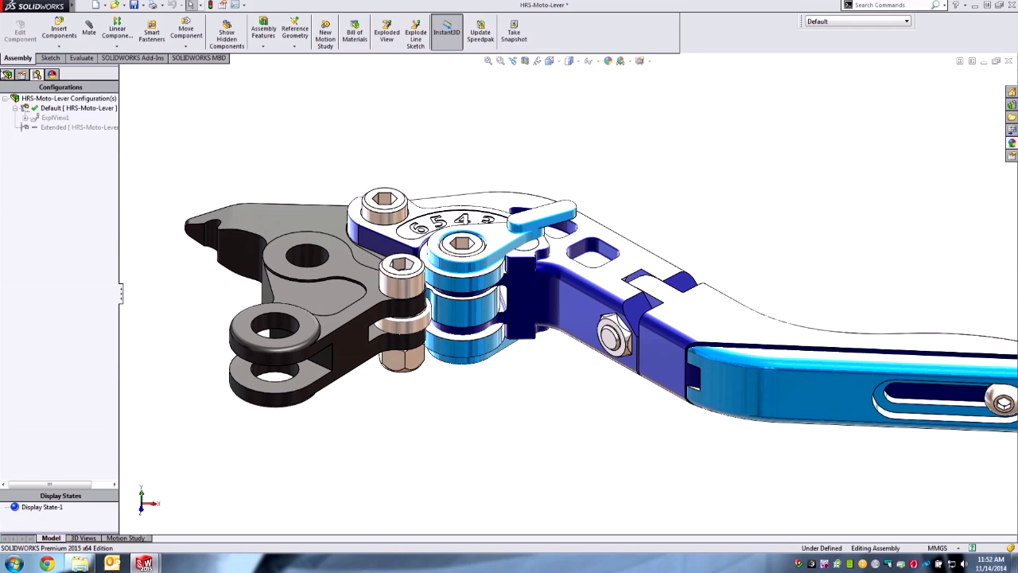
# - Open the ML-AdjLever part from the assembly
pyautogui.click(7, 74)
pyautogui.click(562, 260)
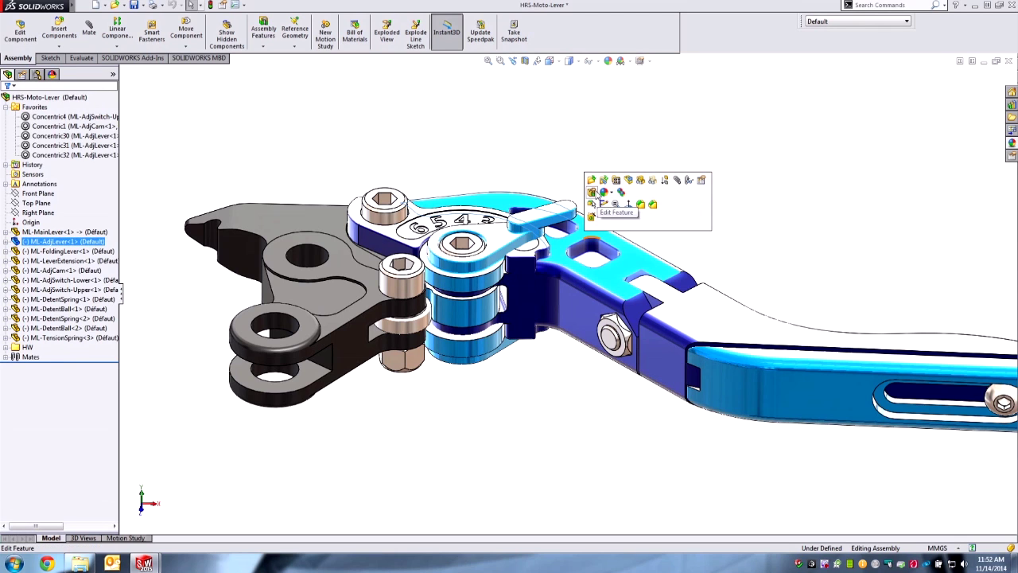
pyautogui.click(596, 189)
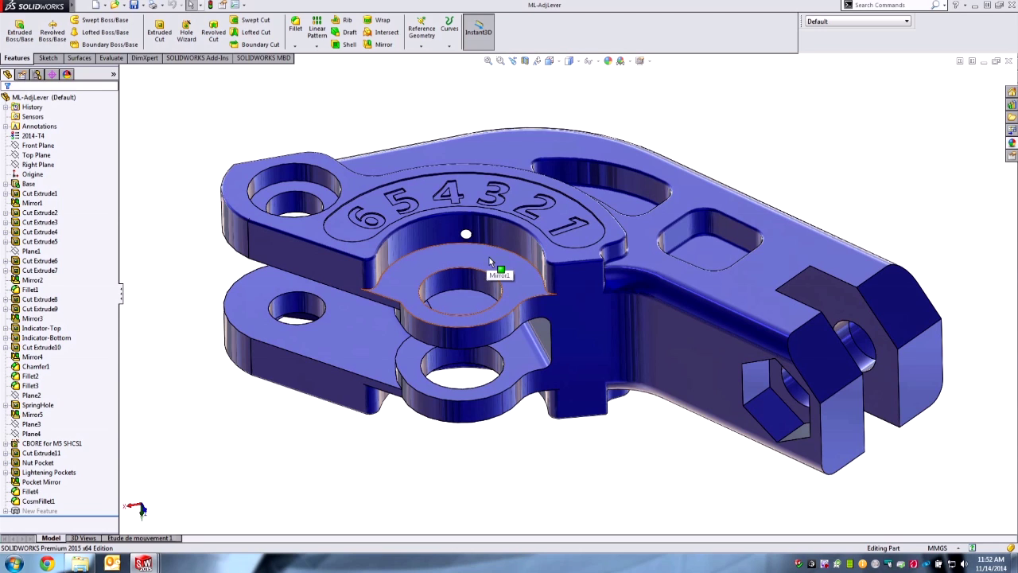
# - Unsuppress the New Feature at the end of the ML-AdjLever part's history and return to the HRS-Moto-Lever assembly
pyautogui.click(445, 280)
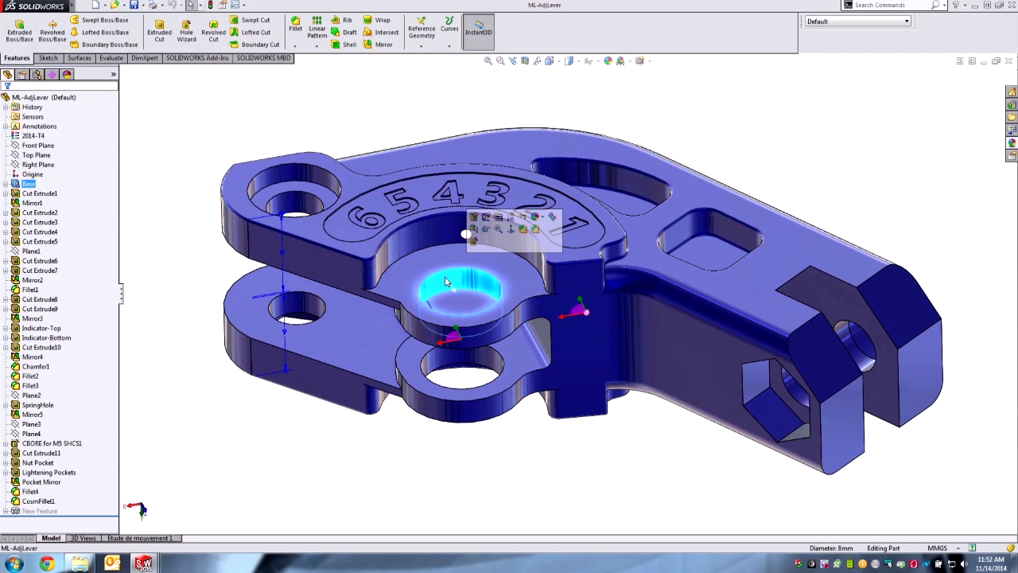
pyautogui.click(40, 510)
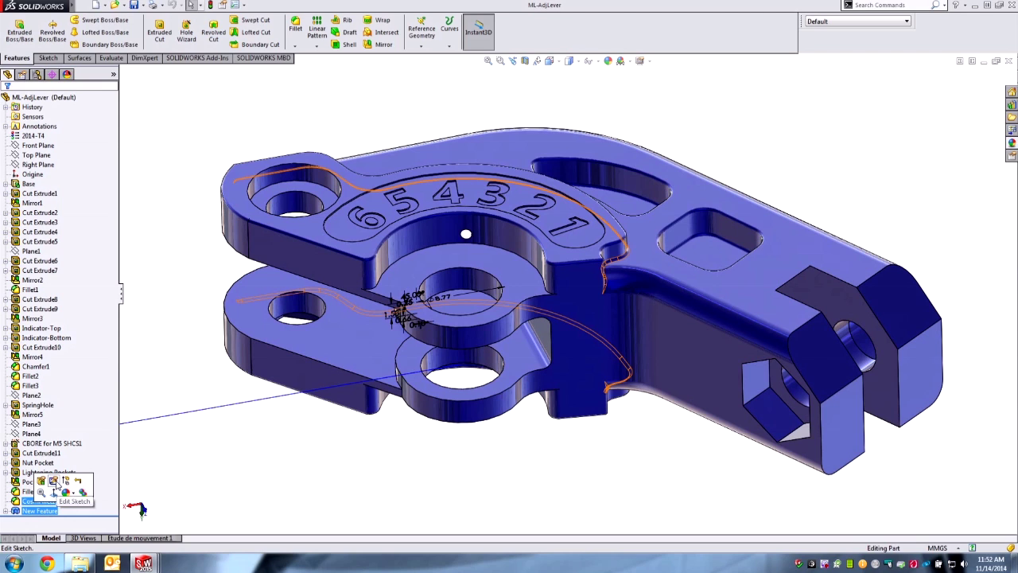
pyautogui.click(65, 481)
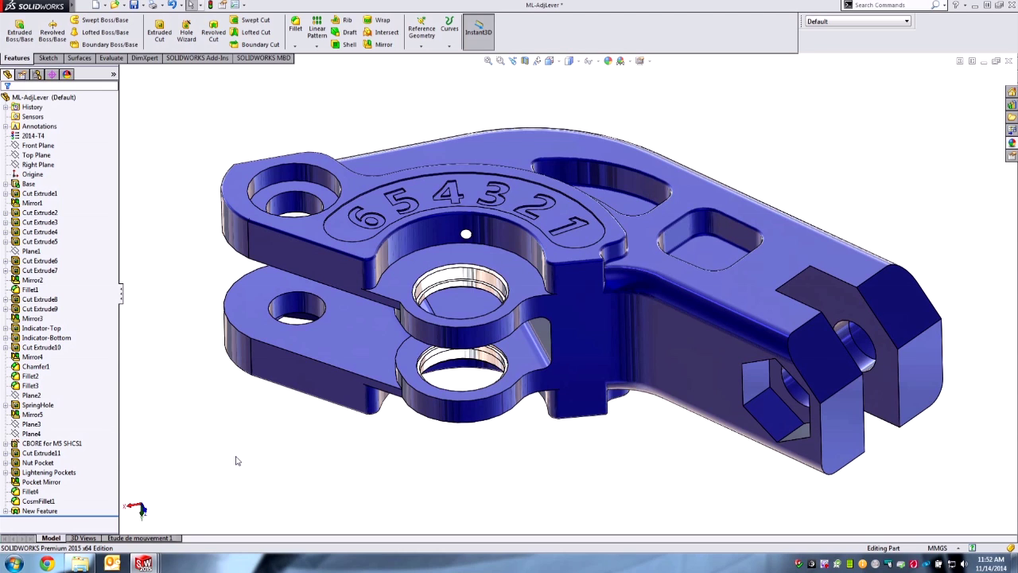
pyautogui.hotkey('ctrl', 'Tab')
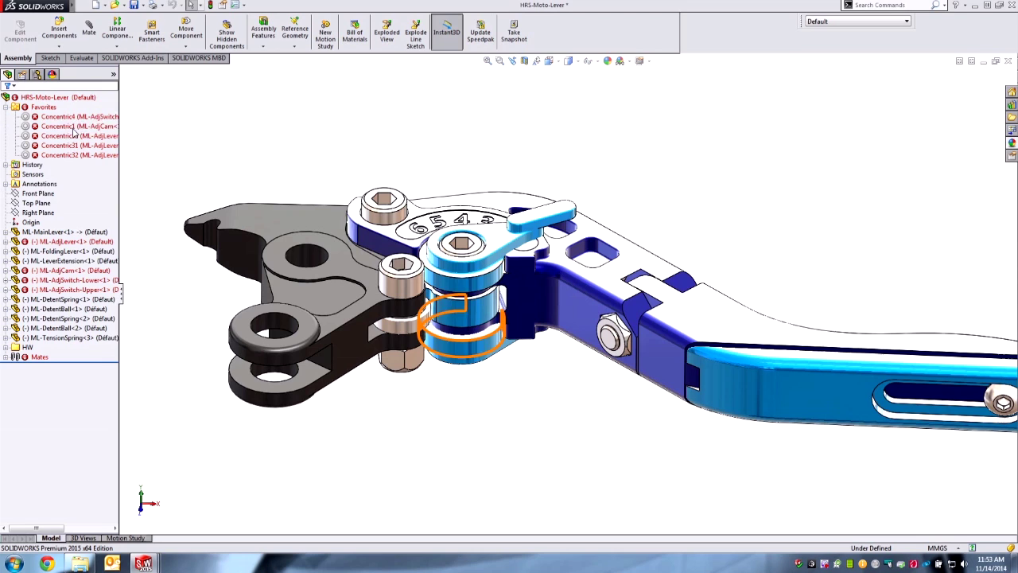
# - Examine the errors on the Concentric4 and Concentric1 mates in the Favorites folder
pyautogui.click(38, 203)
pyautogui.press('Escape')
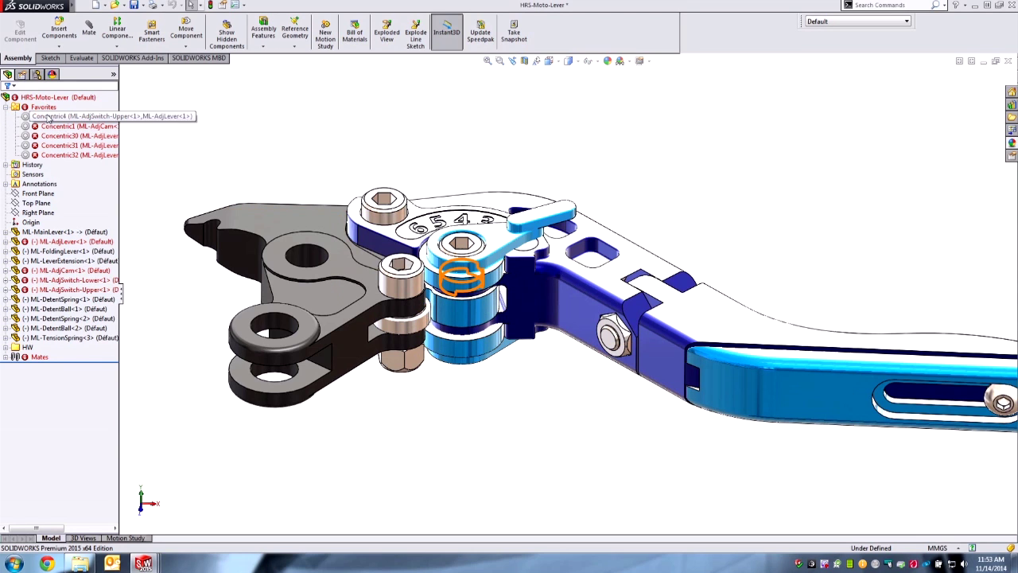
pyautogui.moveTo(50, 118)
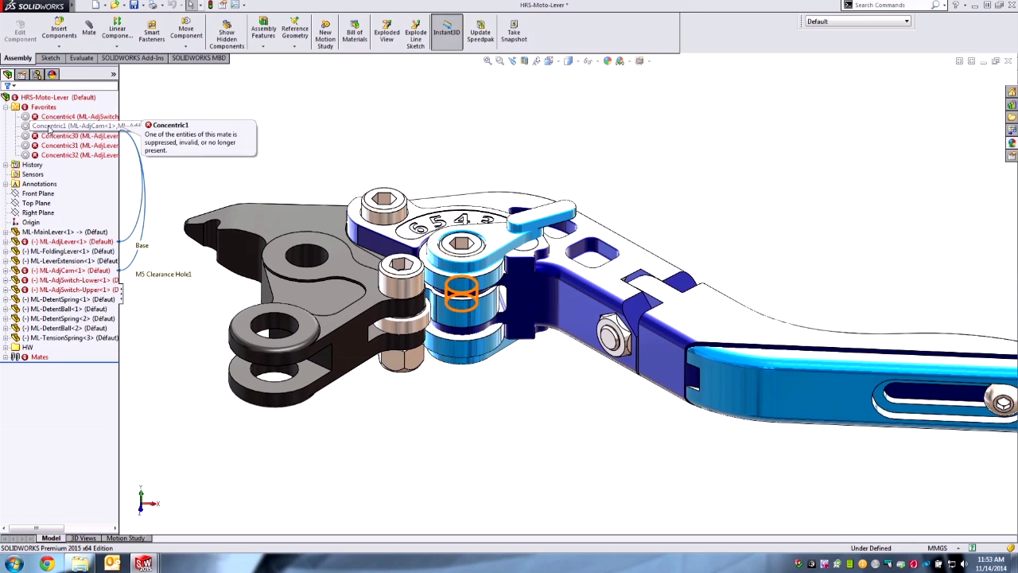
pyautogui.scroll(-2, 447, 195)
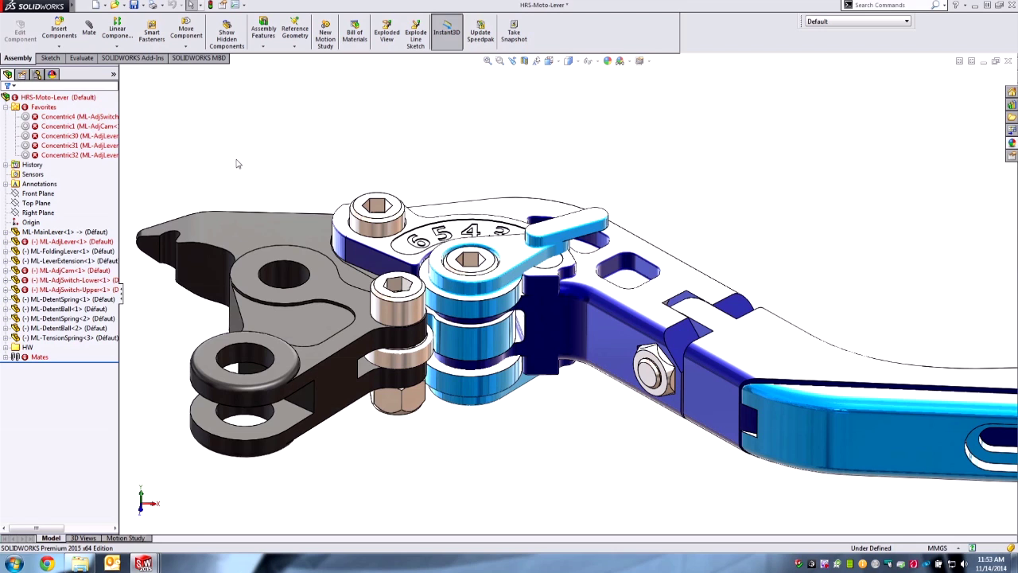
# - Open the Concentric4 mate for editing and select its missing ML-AdjLever face reference
pyautogui.click(80, 117)
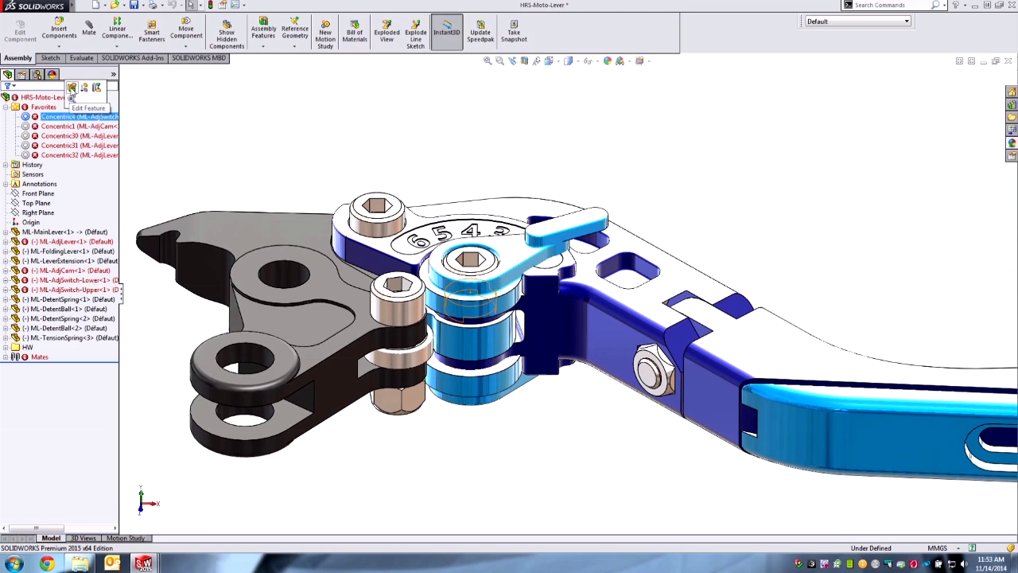
pyautogui.click(71, 89)
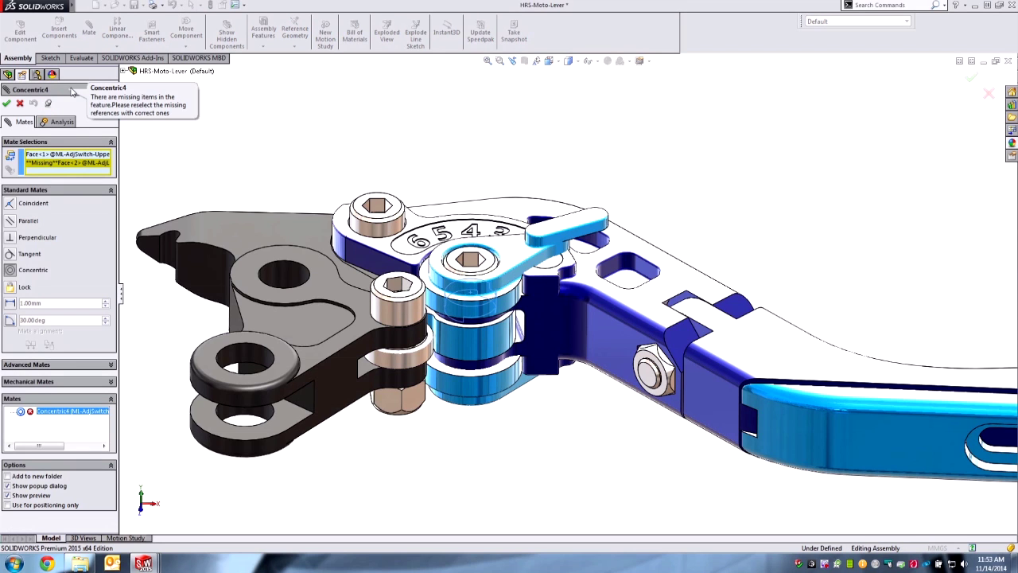
pyautogui.click(67, 156)
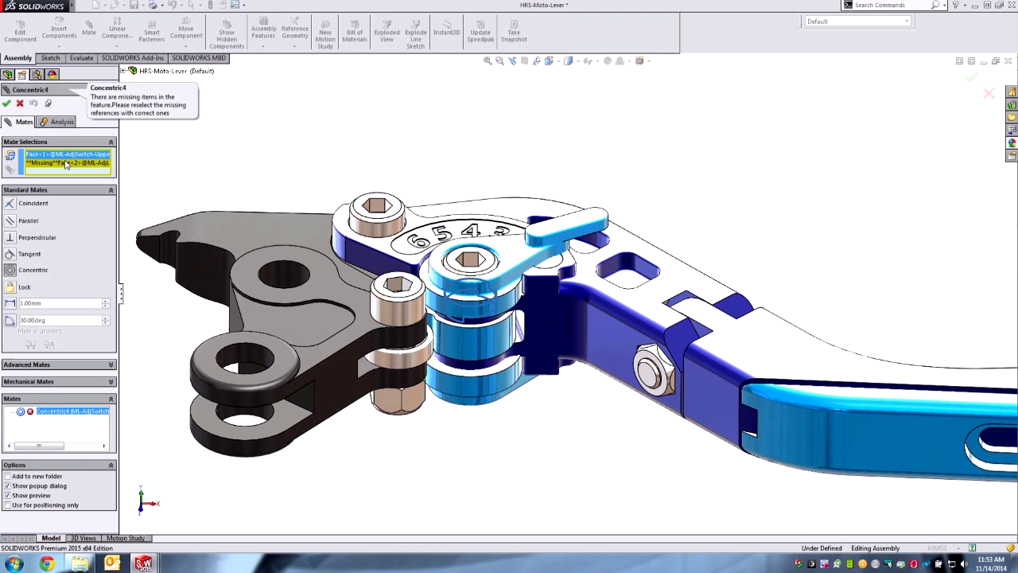
pyautogui.click(67, 164)
# - Hide the ML-AdjCam and ML-AdjSwitch-Upper components to expose the pivot hole of ML-AdjLever
pyautogui.rightClick(470, 345)
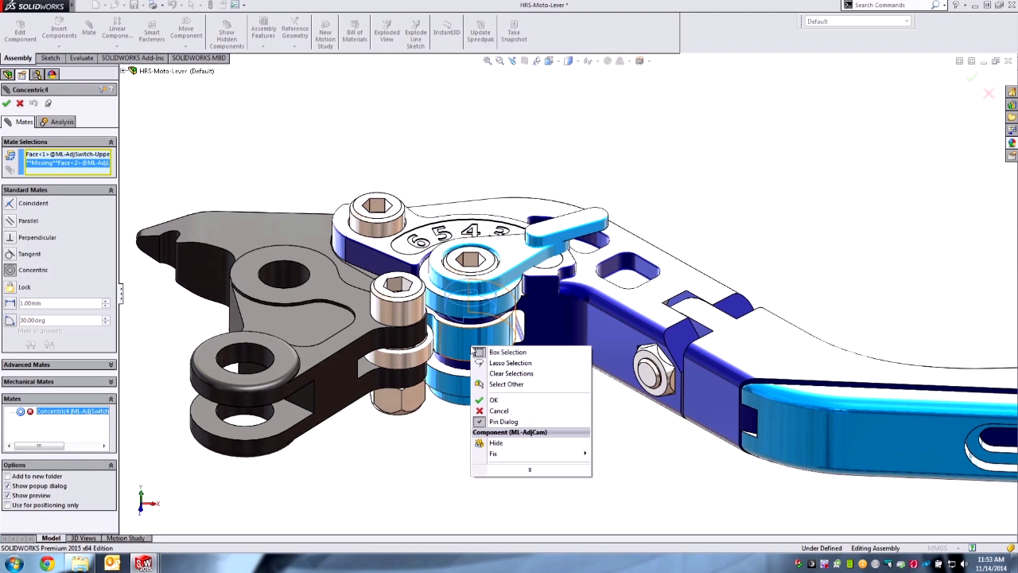
pyautogui.click(502, 448)
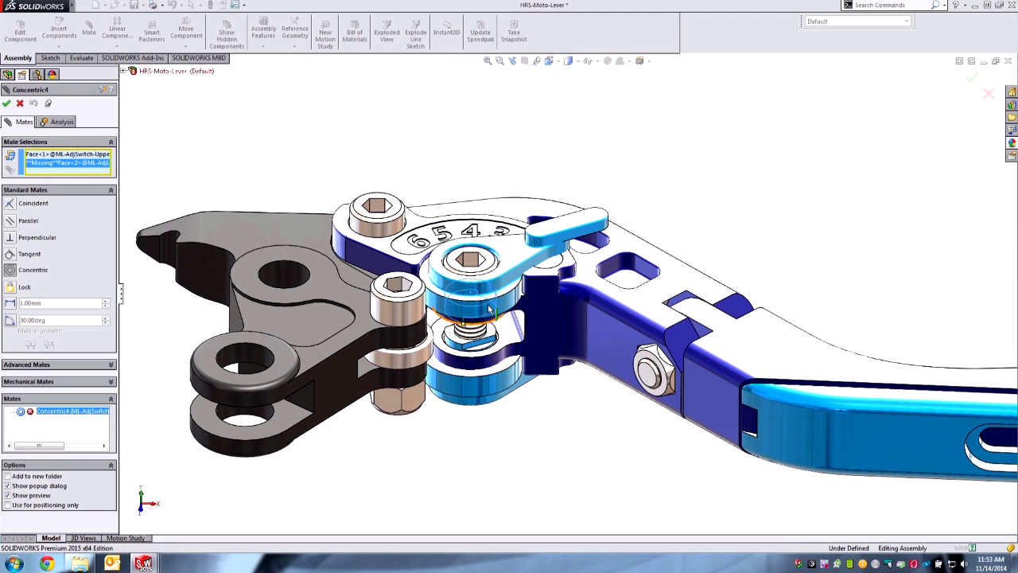
pyautogui.moveTo(512, 373); pyautogui.dragTo(481, 271, button='middle')
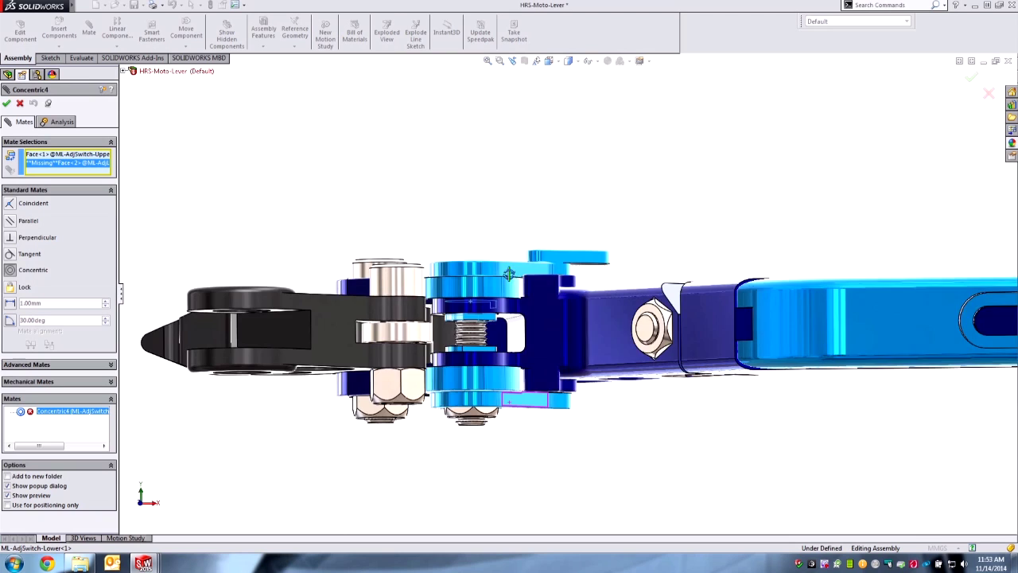
pyautogui.scroll(-8, 481, 265)
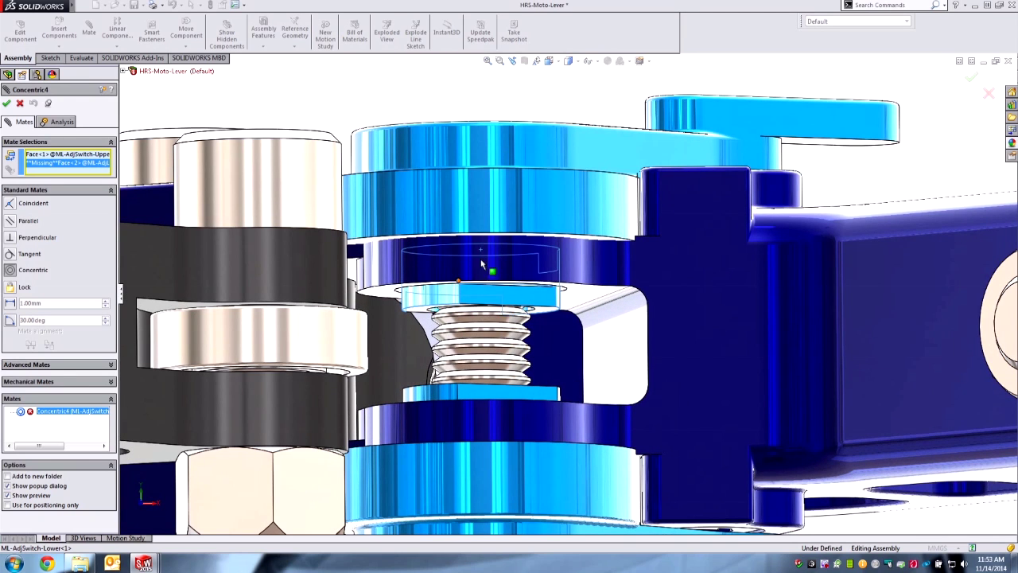
pyautogui.rightClick(480, 196)
pyautogui.click(533, 293)
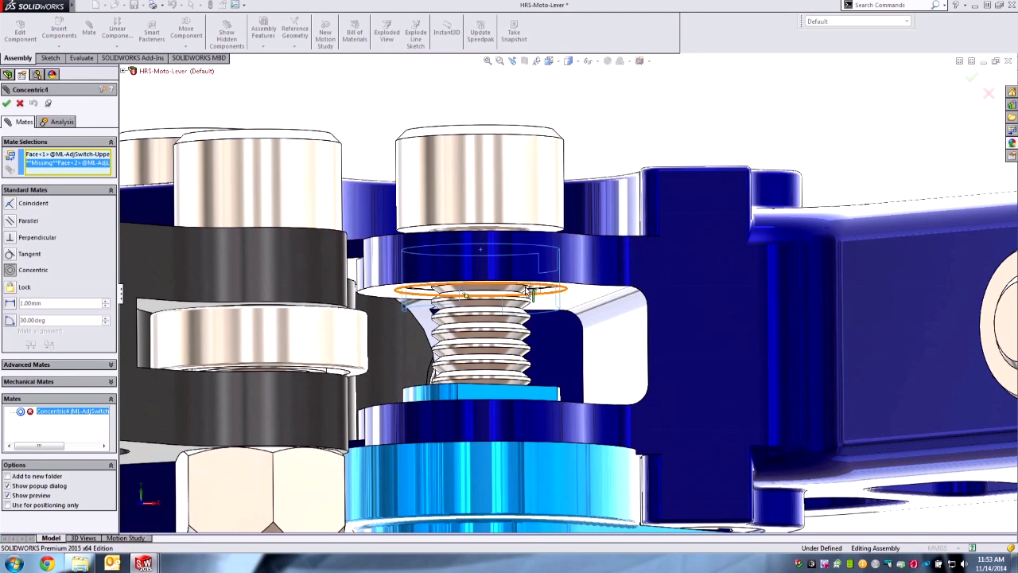
pyautogui.moveTo(535, 297); pyautogui.dragTo(525, 382, button='middle')
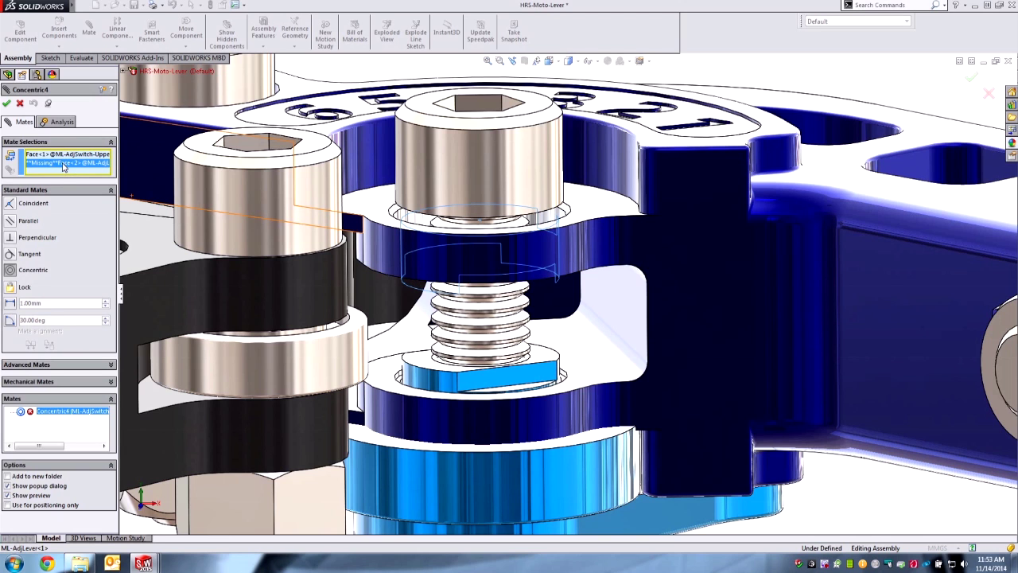
# - Replace the missing face reference in the Concentric4 mate with the upper pivot-hole face of ML-AdjLever
pyautogui.press('Delete')
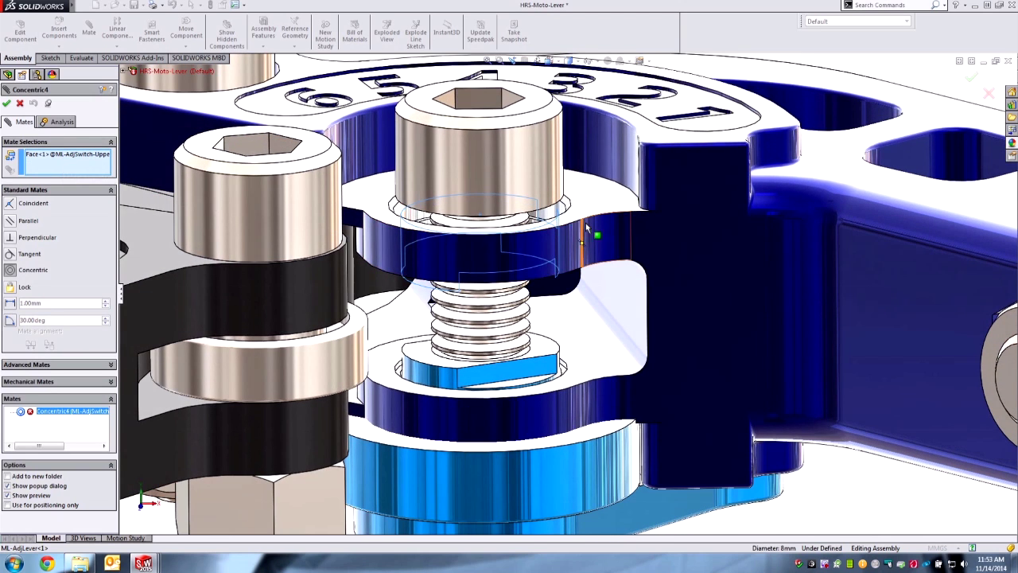
pyautogui.scroll(-3, 557, 227)
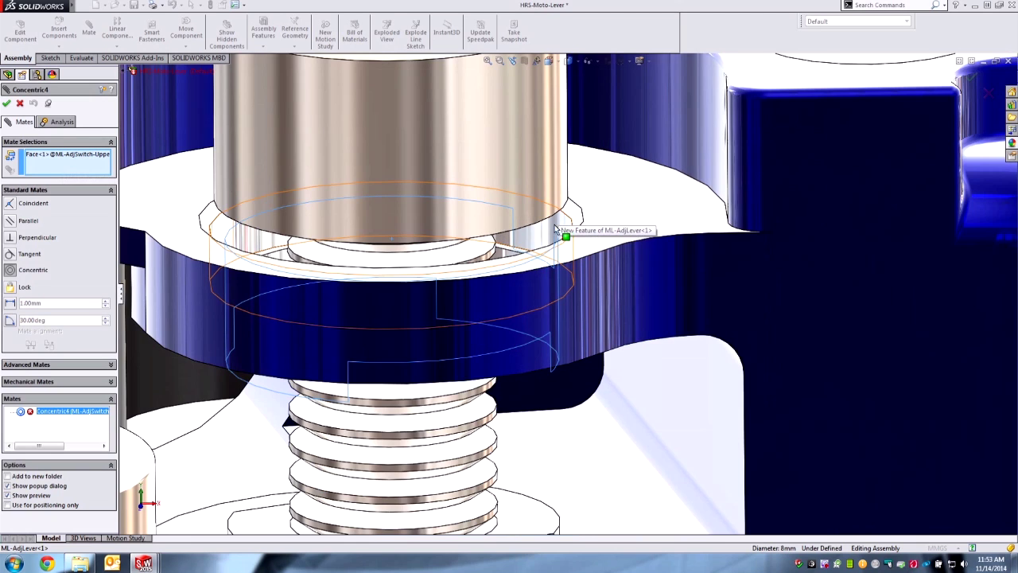
pyautogui.click(555, 236)
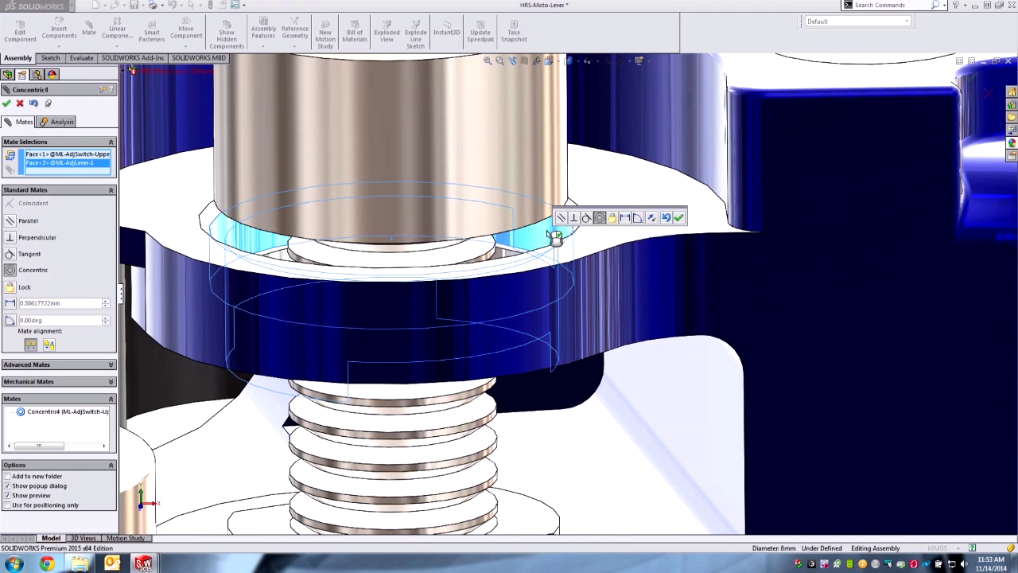
pyautogui.scroll(5, 569, 334)
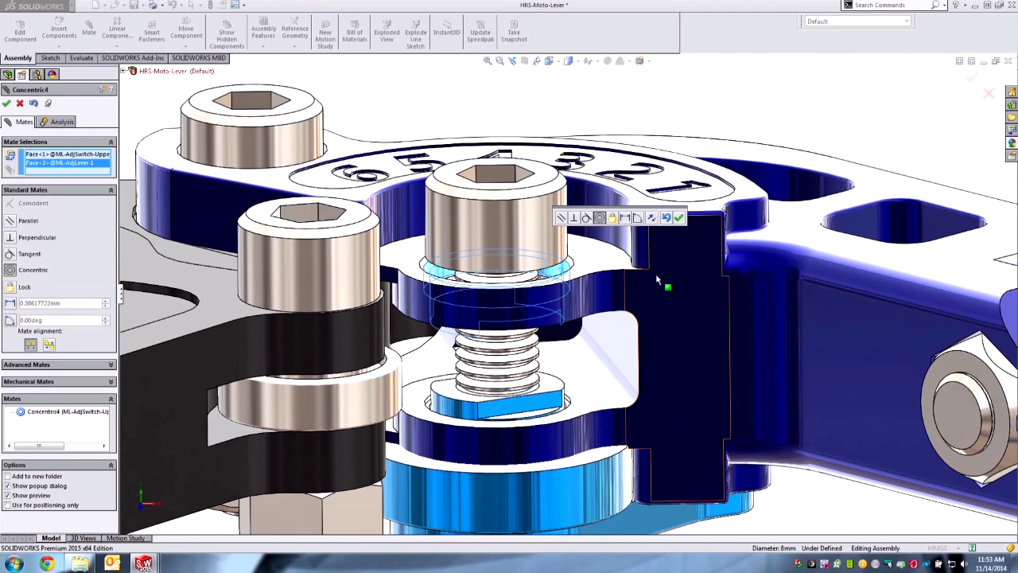
# - Accept the repaired Concentric4 mate, replace all other missing mate references with the same face, and finish the mate editing
pyautogui.click(680, 217)
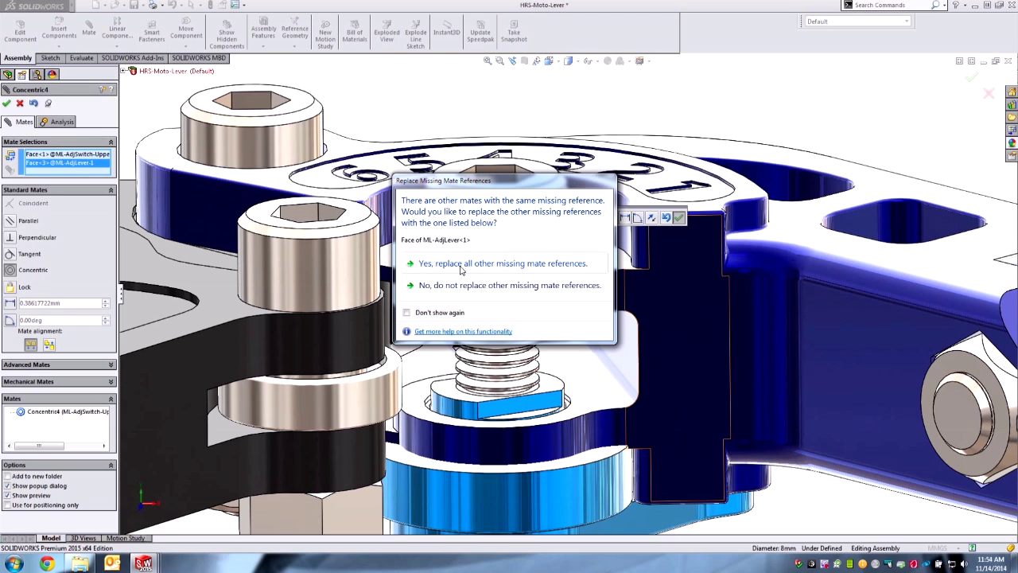
pyautogui.click(460, 266)
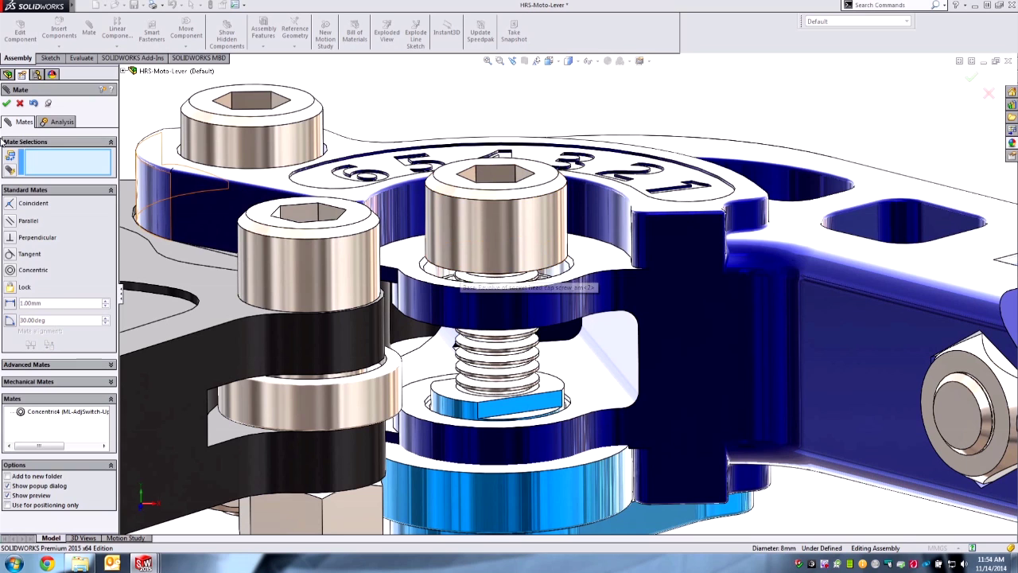
pyautogui.click(6, 103)
# - Examine the concentric mates in the Favorites folder for remaining errors and inspect the lever assembly around the pivot
pyautogui.scroll(3, 515, 310)
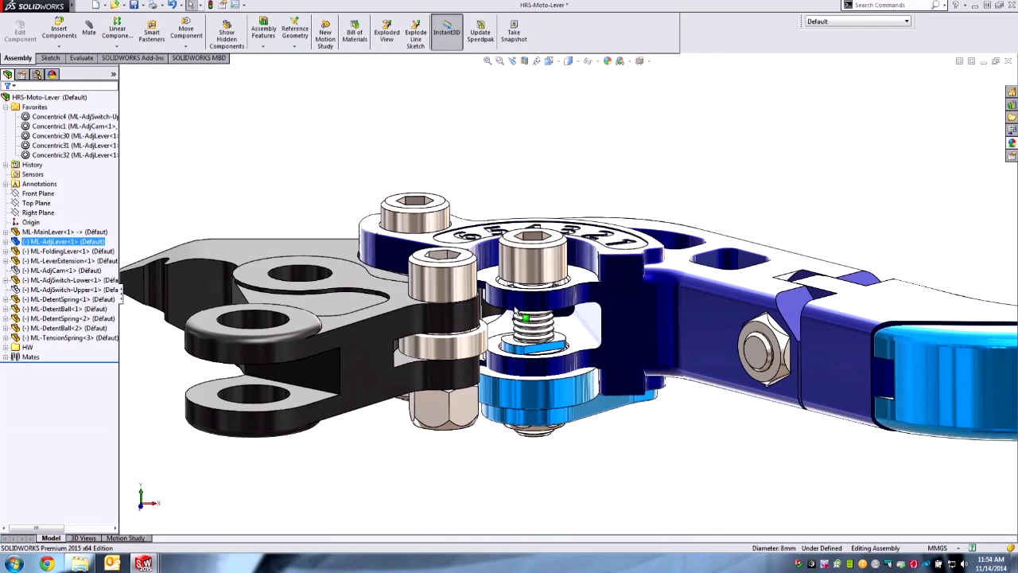
pyautogui.scroll(2, 515, 311)
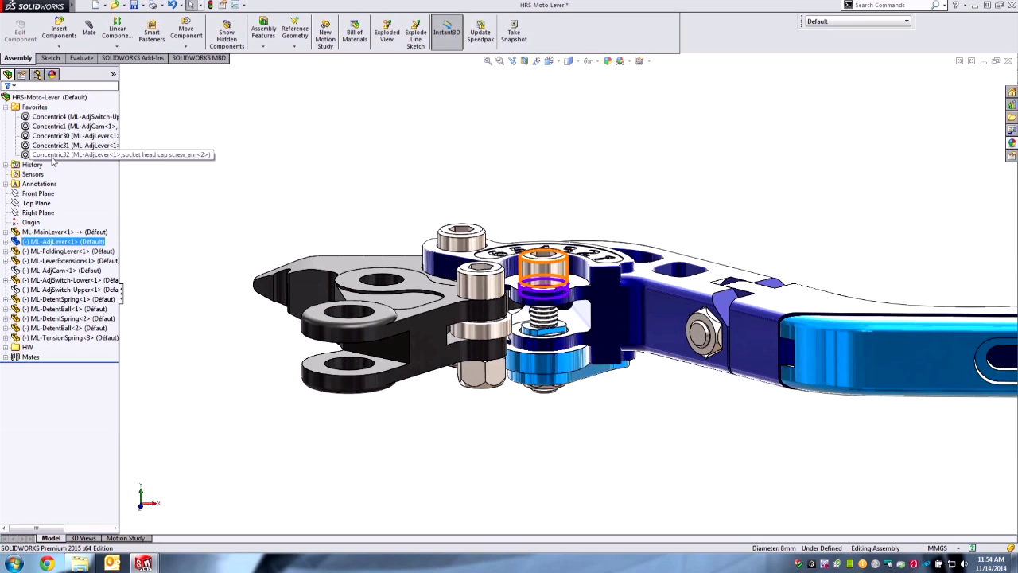
pyautogui.moveTo(53, 148)
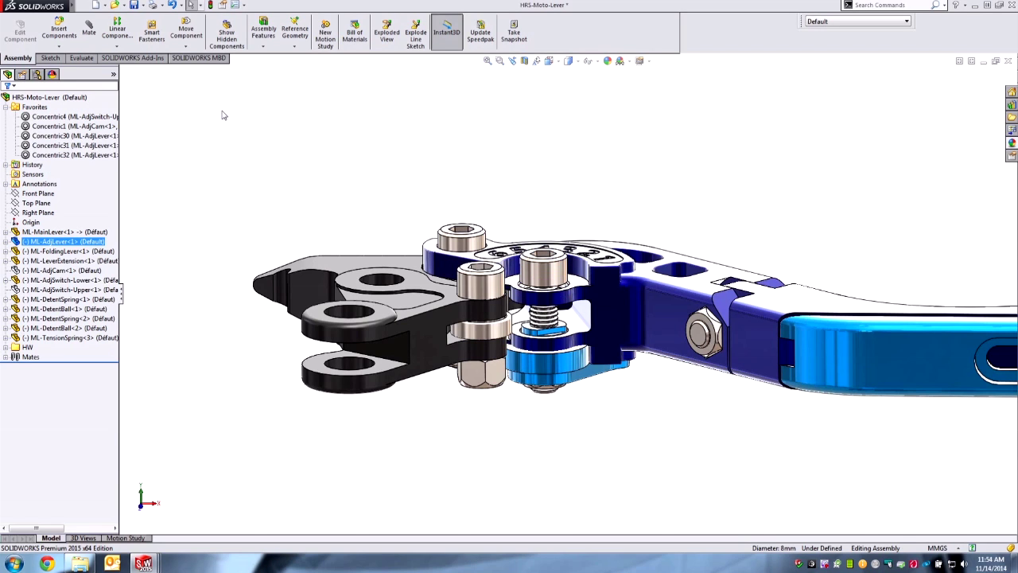
pyautogui.scroll(-4, 631, 237)
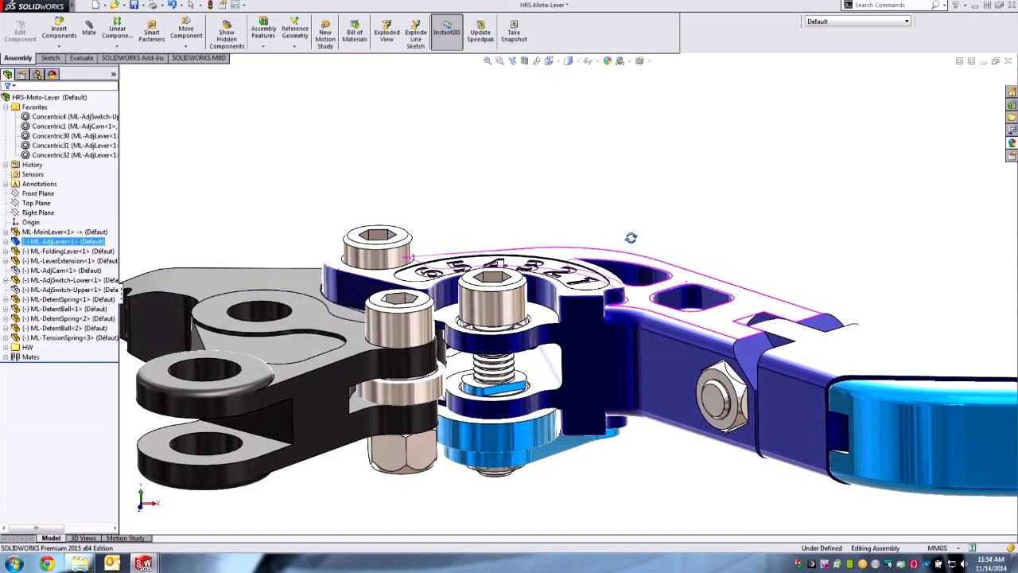
pyautogui.scroll(3, 601, 340)
pyautogui.moveTo(568, 398); pyautogui.dragTo(589, 410, button='middle')
pyautogui.scroll(-3, 610, 425)
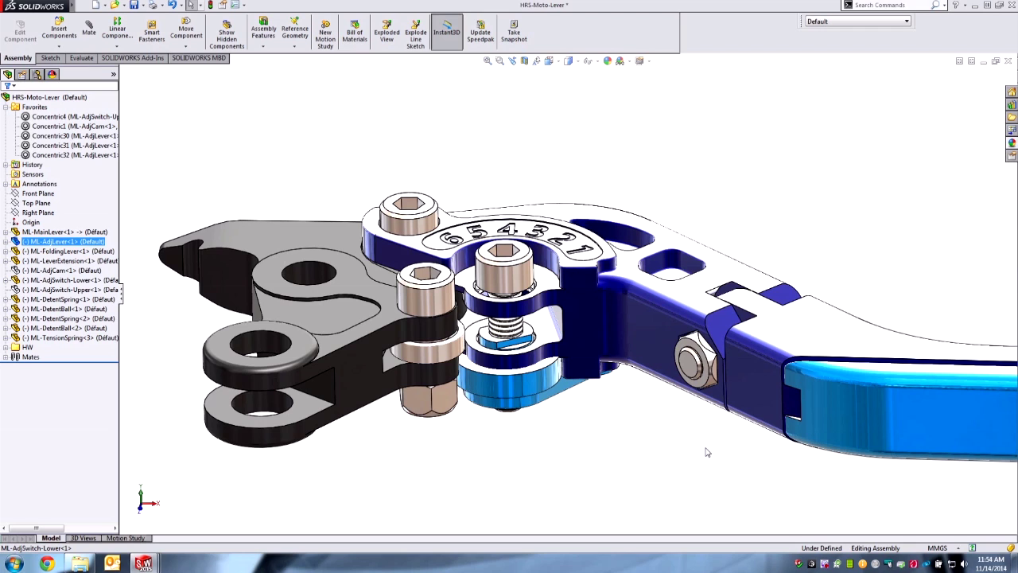
# - Show the hidden ML-AdjCam and ML-AdjSwitch-Upper components again in the lever assembly
pyautogui.click(236, 39)
pyautogui.moveTo(352, 132); pyautogui.dragTo(728, 424)
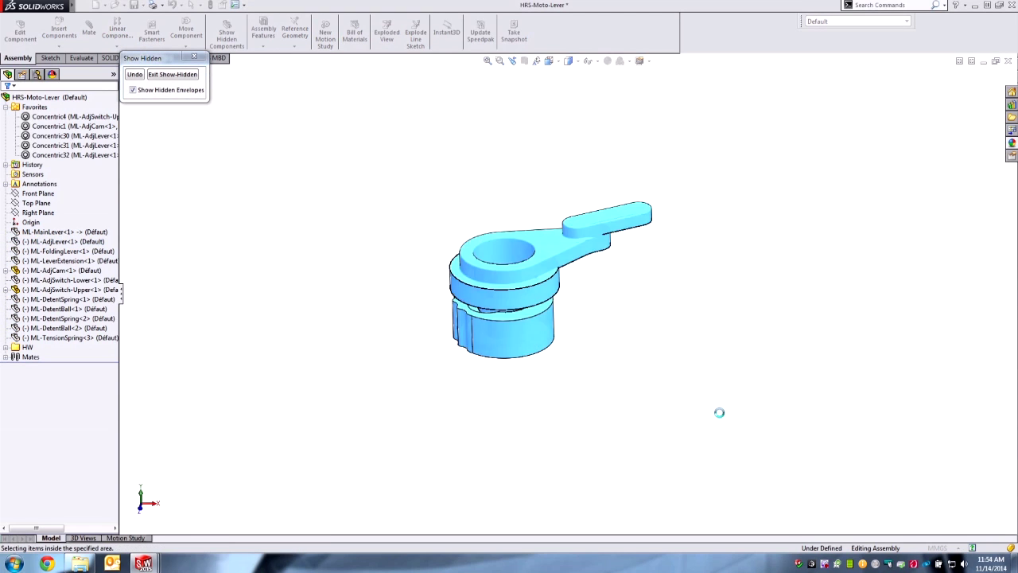
pyautogui.click(181, 75)
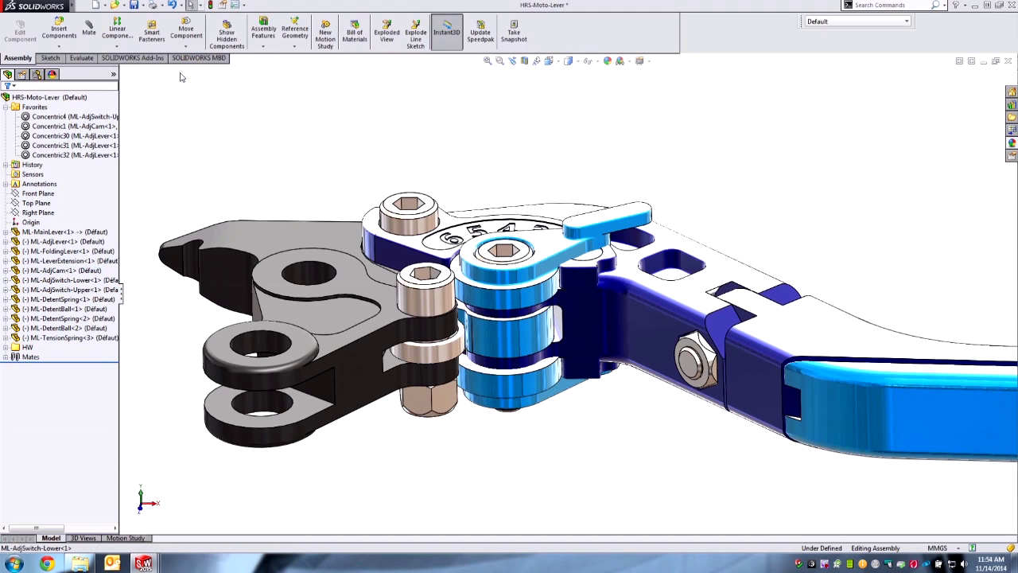